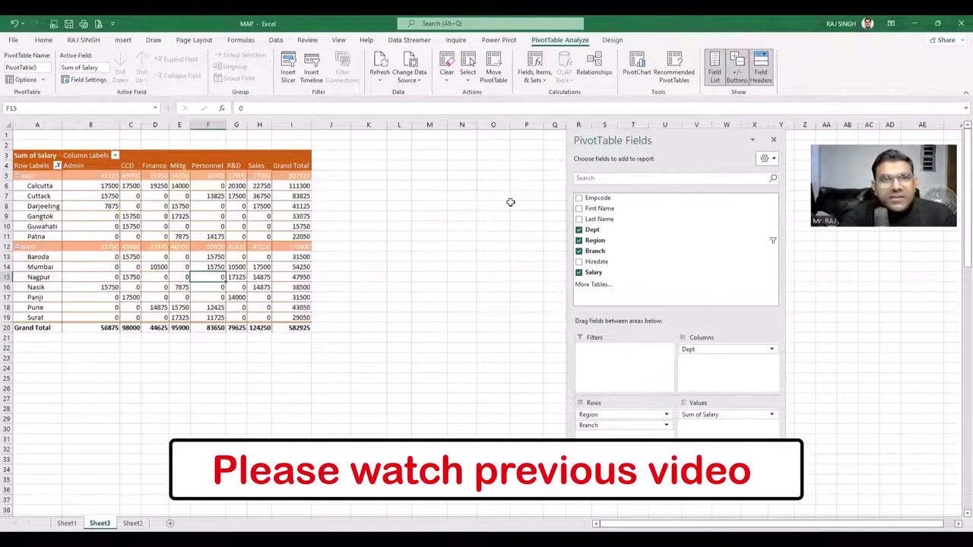
# Step: Move Region from Rows into the report filter and set it to (All) regions
pyautogui.click(158, 216)
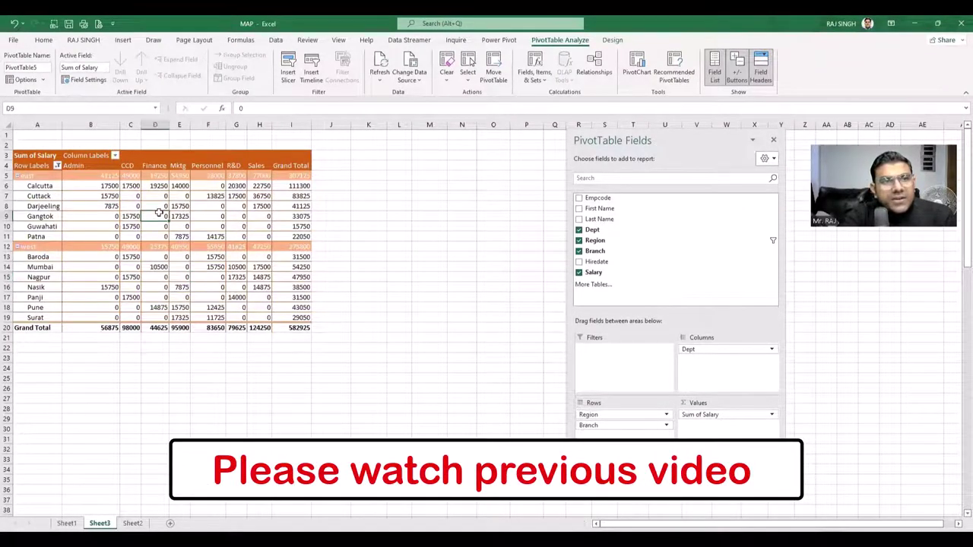
pyautogui.click(199, 267)
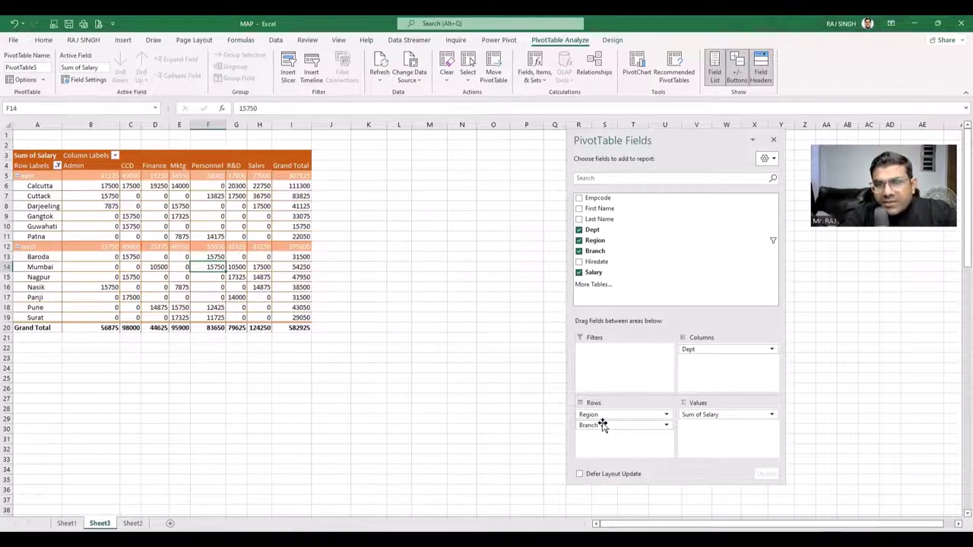
pyautogui.moveTo(600, 414); pyautogui.dragTo(615, 372)
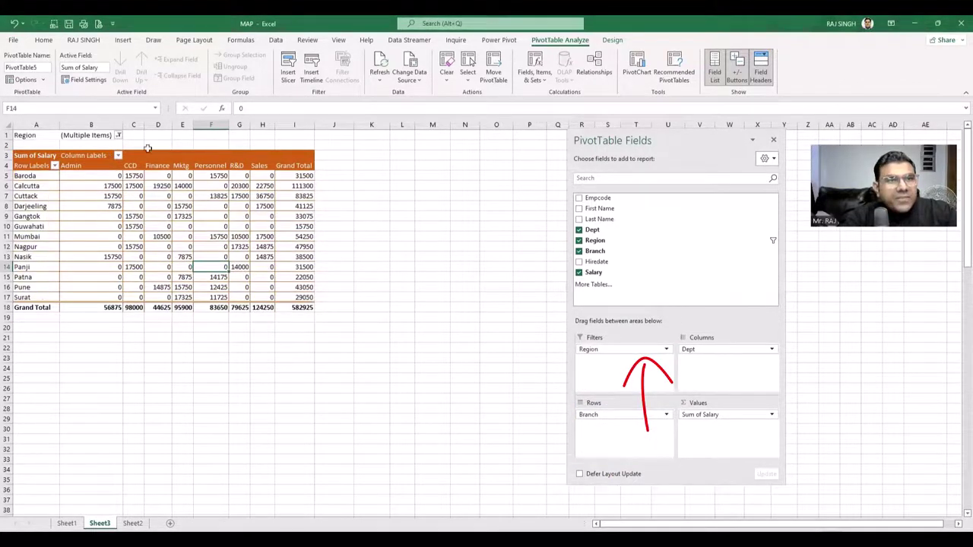
pyautogui.click(118, 135)
pyautogui.click(17, 158)
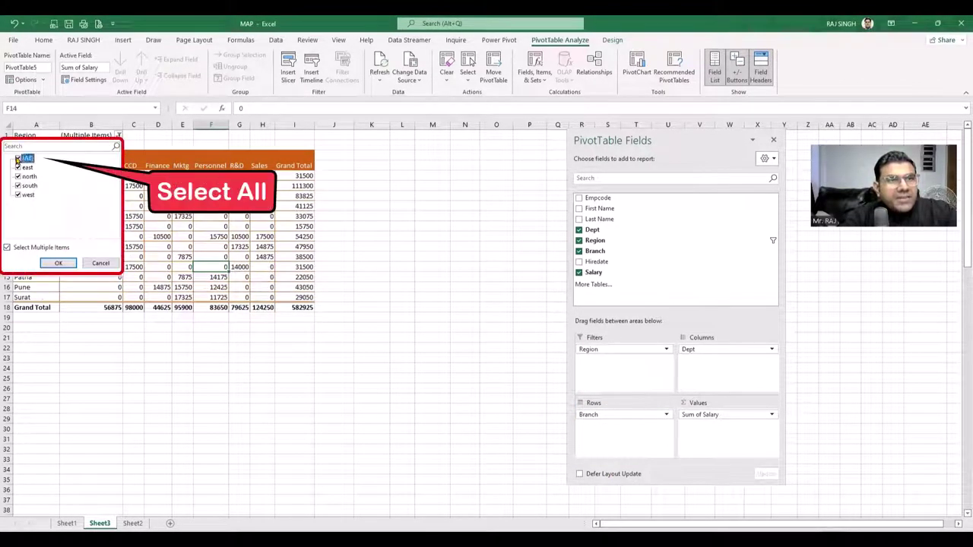
pyautogui.click(59, 263)
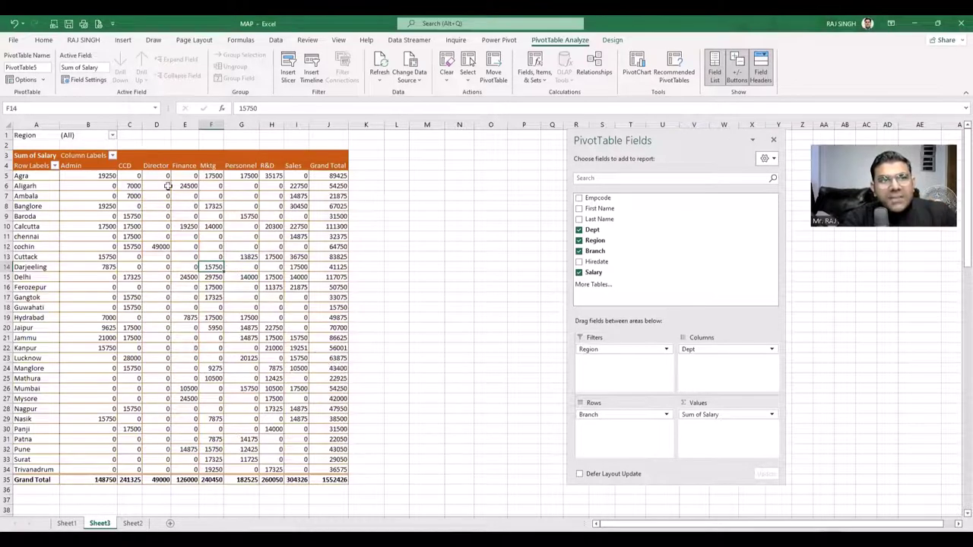
pyautogui.click(112, 137)
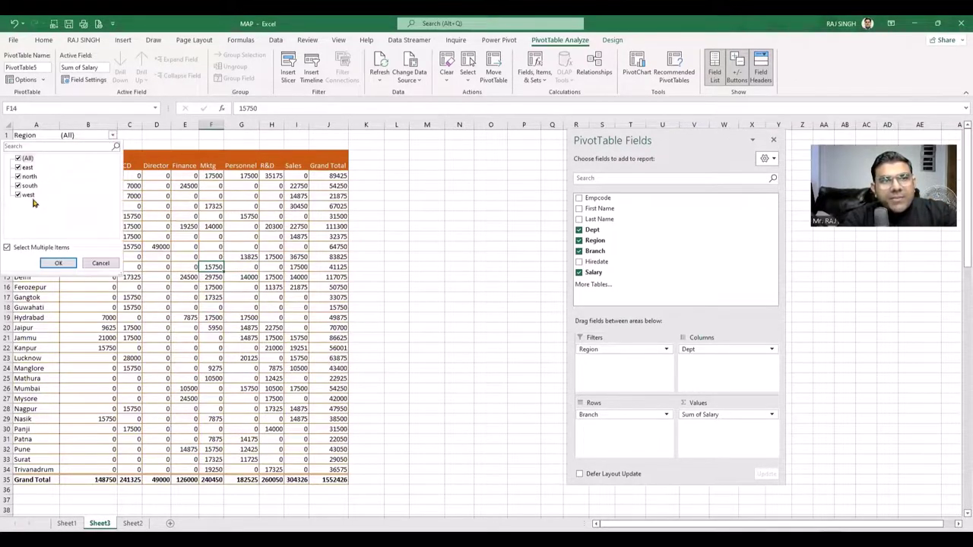
pyautogui.click(456, 297)
pyautogui.click(271, 296)
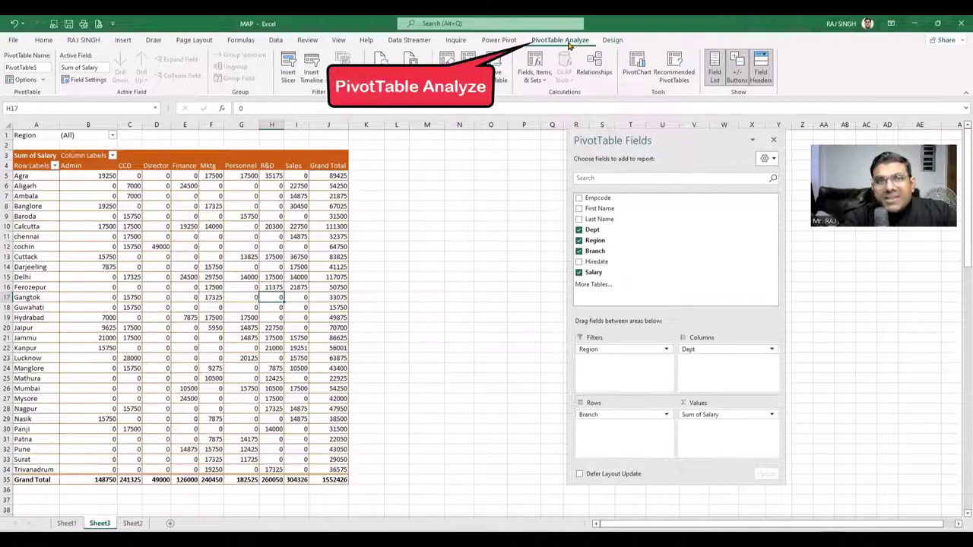
# Step: Insert slicers for the Region and Dept pivot fields
pyautogui.click(289, 82)
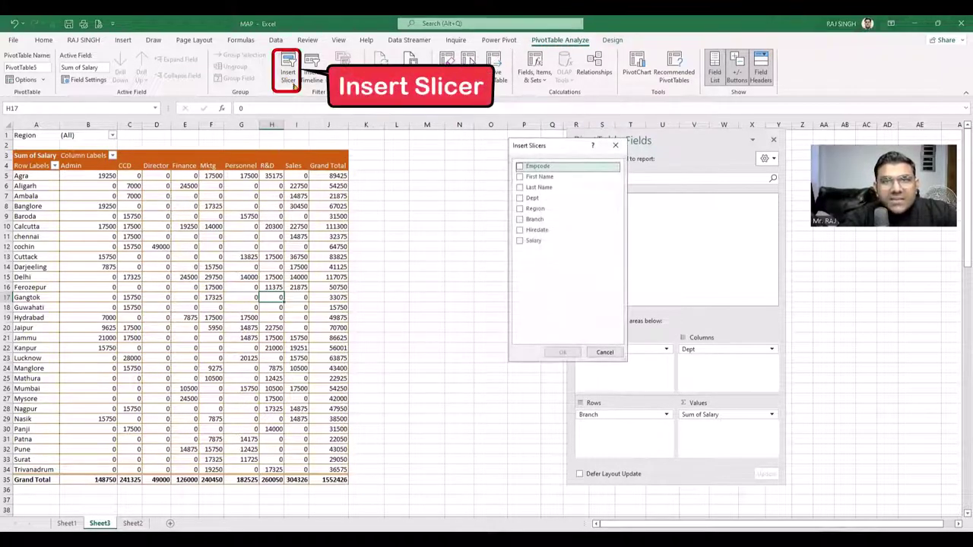
pyautogui.moveTo(548, 150); pyautogui.dragTo(453, 150)
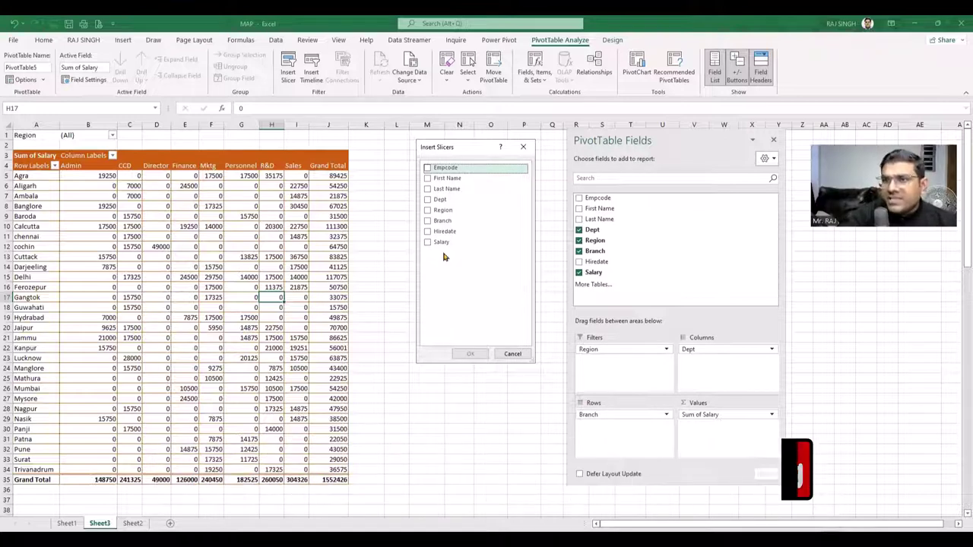
pyautogui.click(449, 210)
pyautogui.click(428, 200)
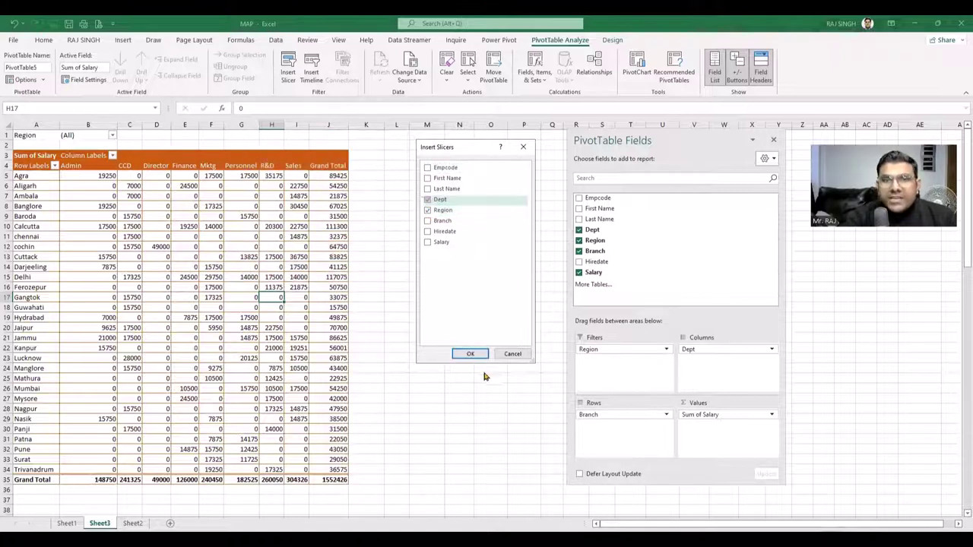
pyautogui.click(470, 353)
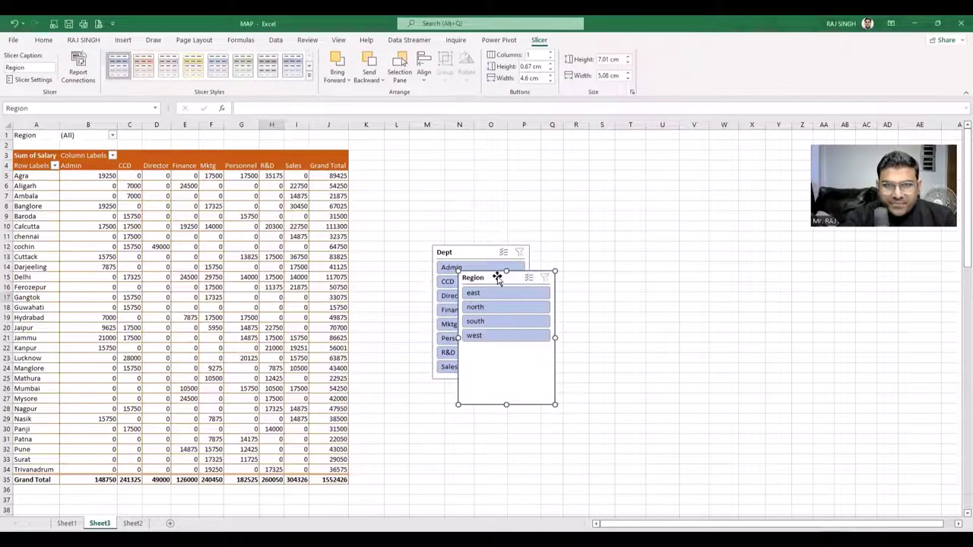
# Step: Place the Region slicer beside the pivot table and the Dept slicer next to it
pyautogui.moveTo(488, 279)
pyautogui.mouseDown()
pyautogui.moveTo(557, 199)
pyautogui.moveTo(382, 154)
pyautogui.mouseUp()
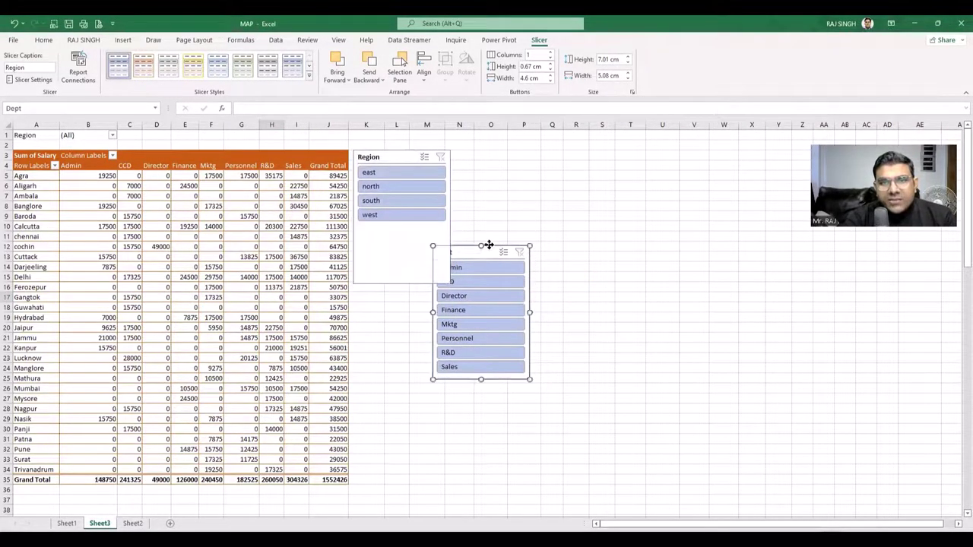
pyautogui.moveTo(490, 251)
pyautogui.mouseDown()
pyautogui.moveTo(512, 165)
pyautogui.moveTo(500, 157)
pyautogui.mouseUp()
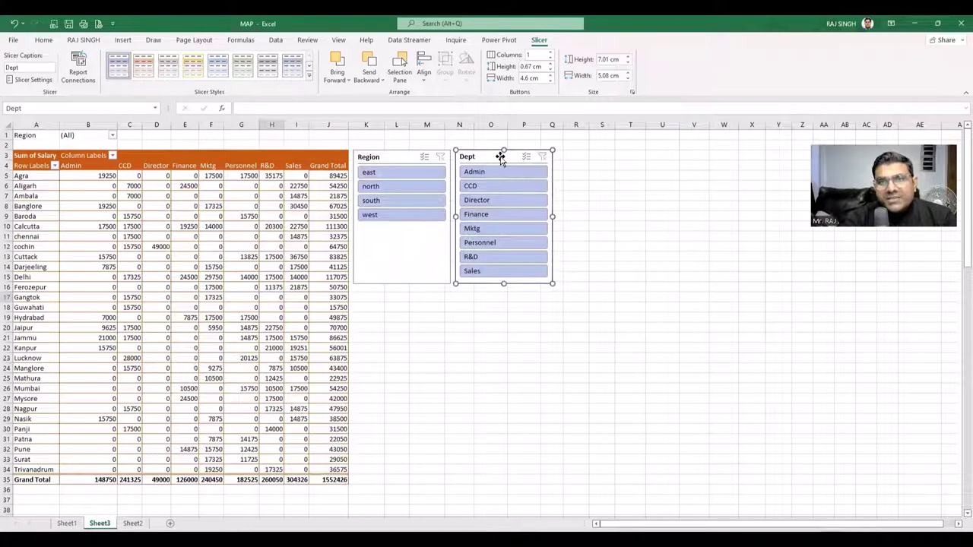
pyautogui.click(243, 257)
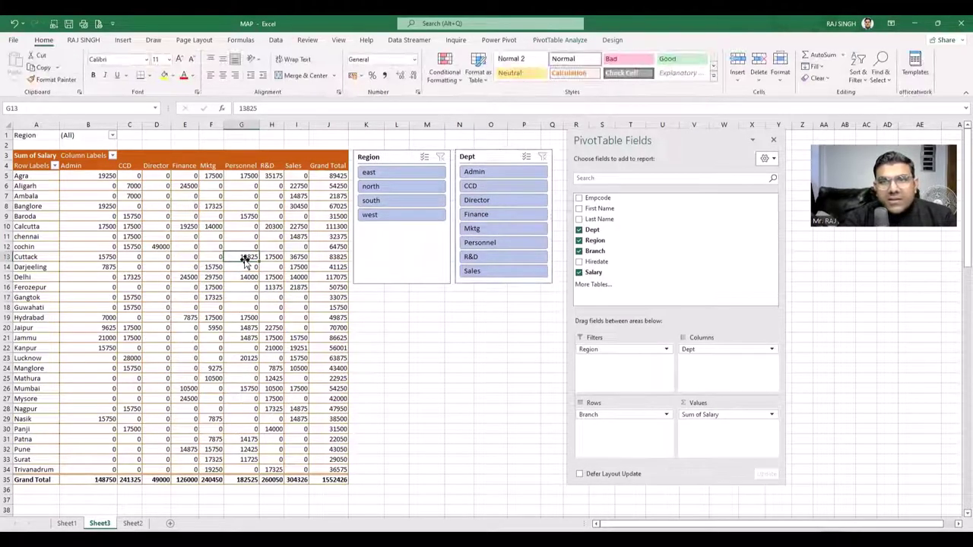
pyautogui.click(488, 161)
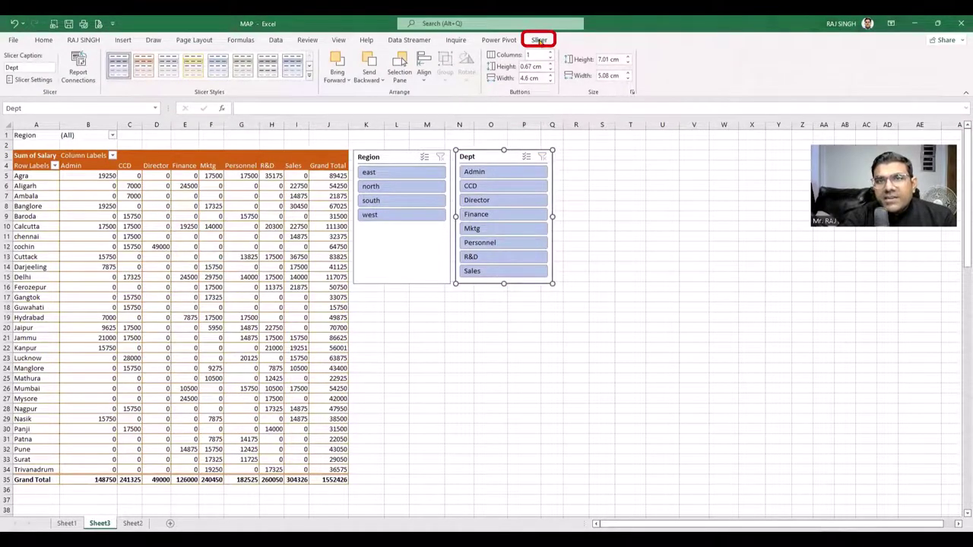
# Step: Apply a green Dark style to the Dept slicer and a dark blue style to Region
pyautogui.click(310, 84)
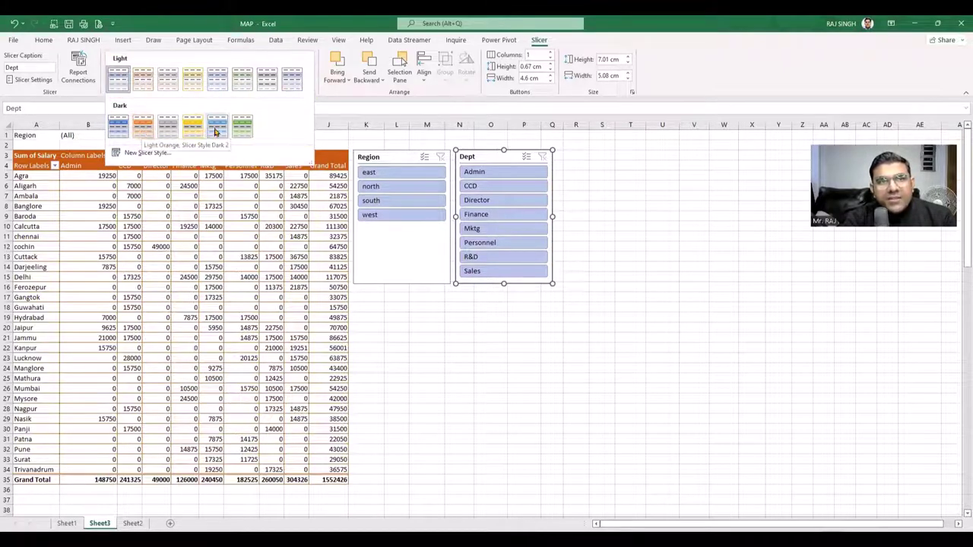
pyautogui.click(240, 131)
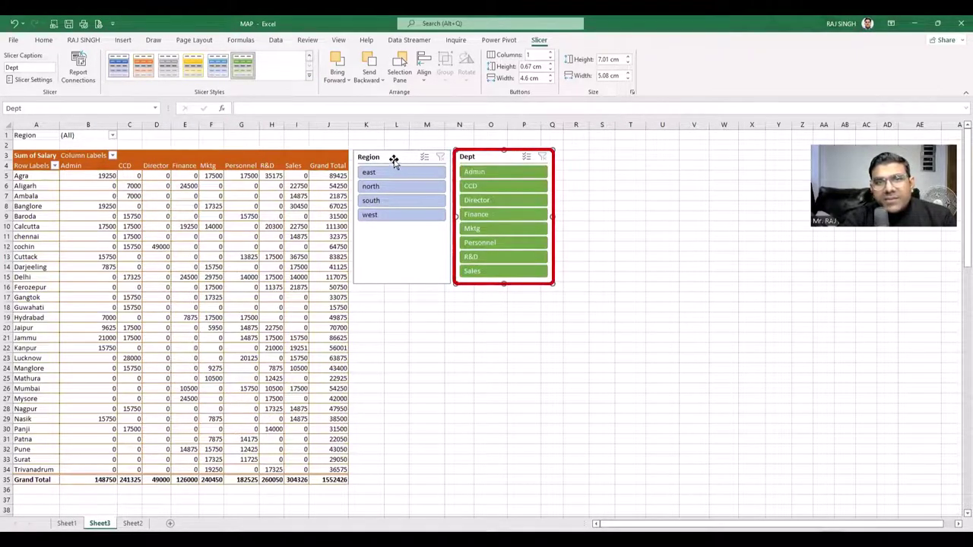
pyautogui.keyDown('ctrl'); pyautogui.click(394, 158); pyautogui.keyUp('ctrl')
pyautogui.click(394, 158)
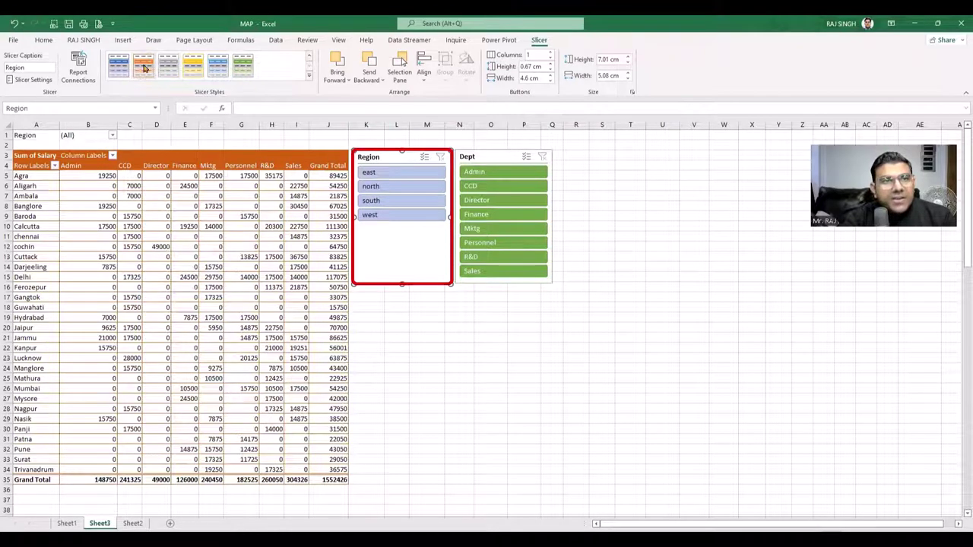
pyautogui.click(118, 65)
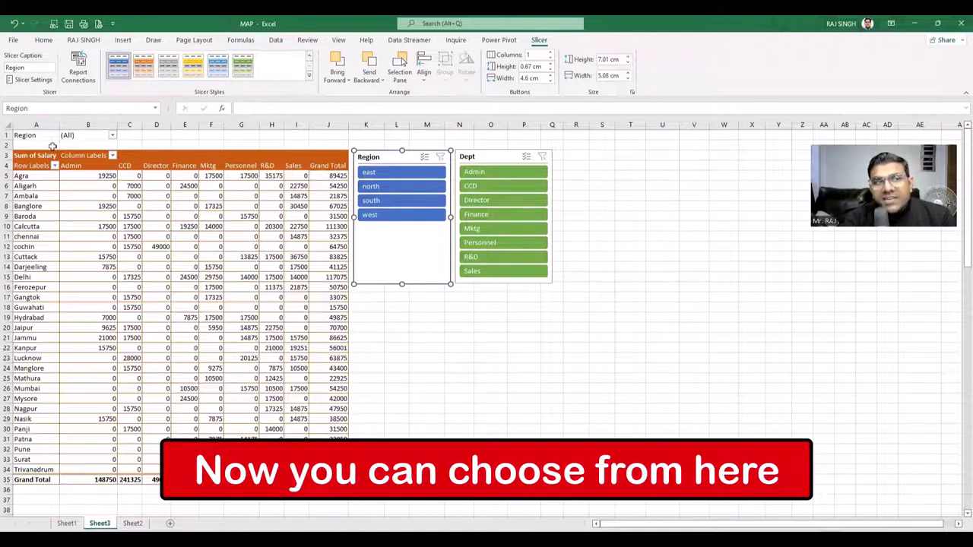
pyautogui.click(378, 174)
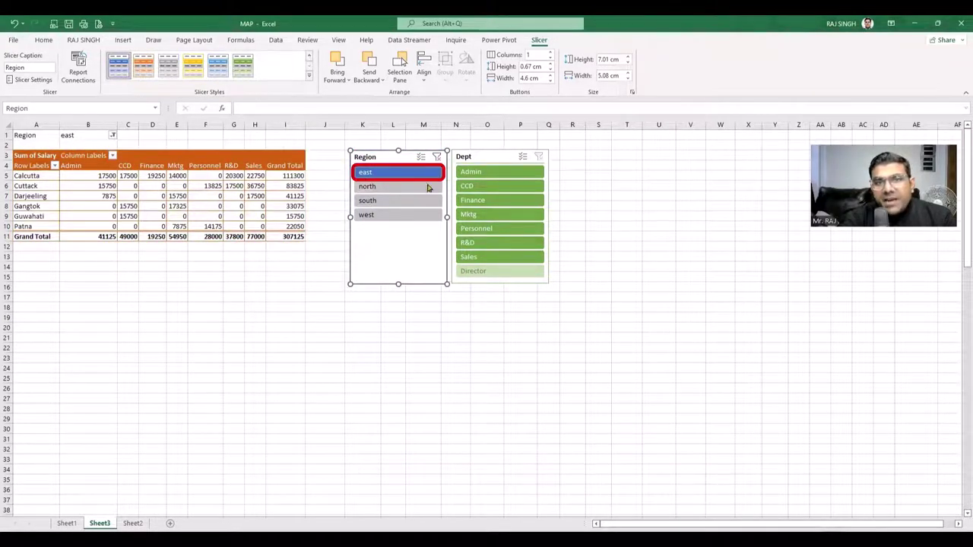
pyautogui.click(475, 173)
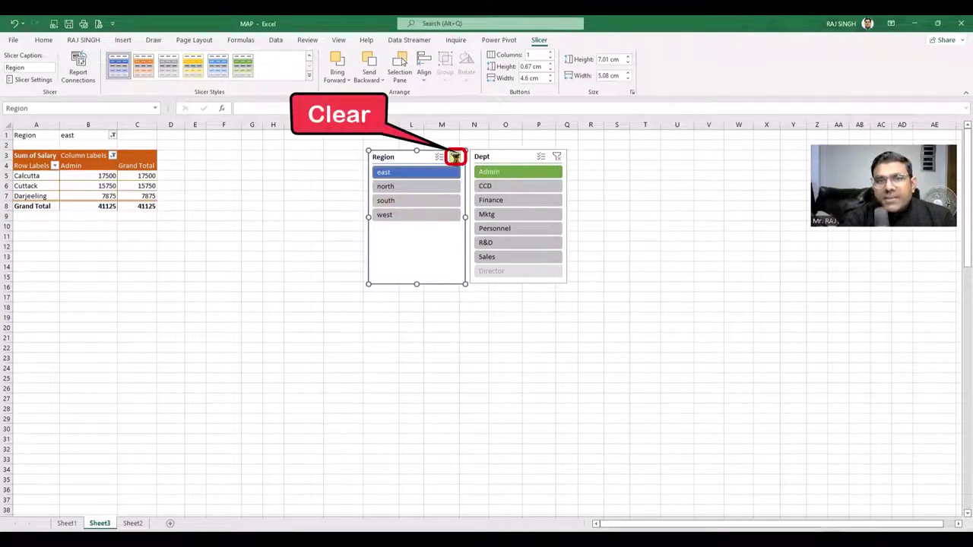
pyautogui.click(455, 158)
pyautogui.click(557, 157)
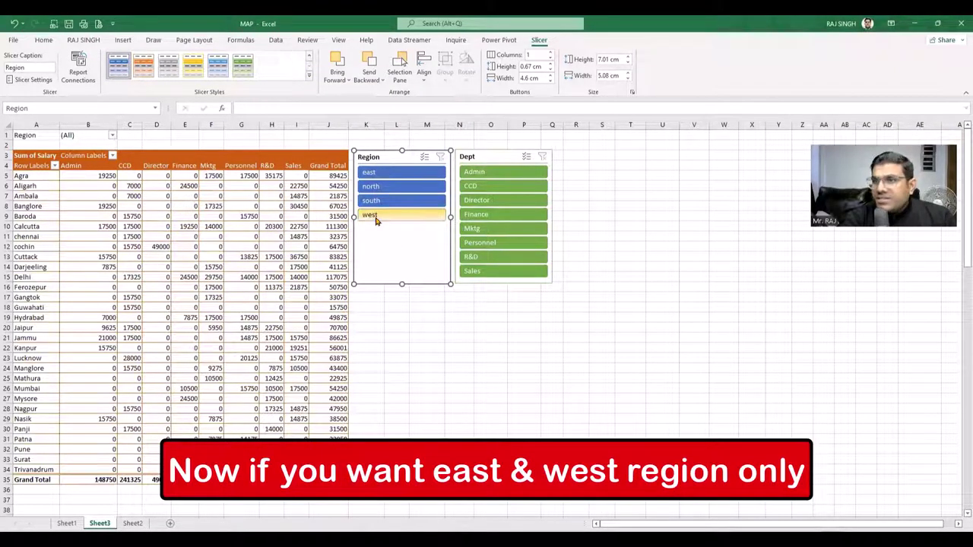
# Step: Select east and west in the Region slicer, and Admin, Finance and Sales in Dept
pyautogui.click(391, 175)
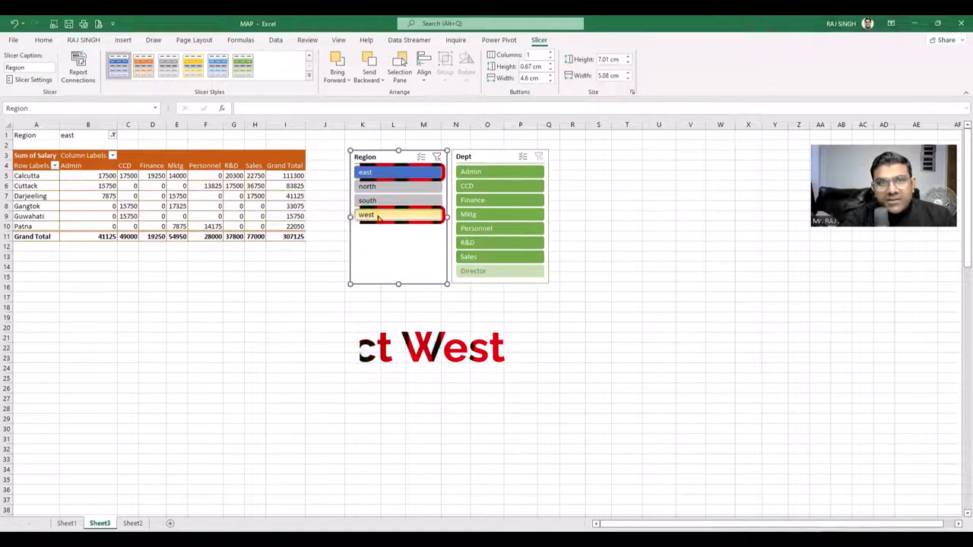
pyautogui.keyDown('ctrl'); pyautogui.click(378, 216); pyautogui.keyUp('ctrl')
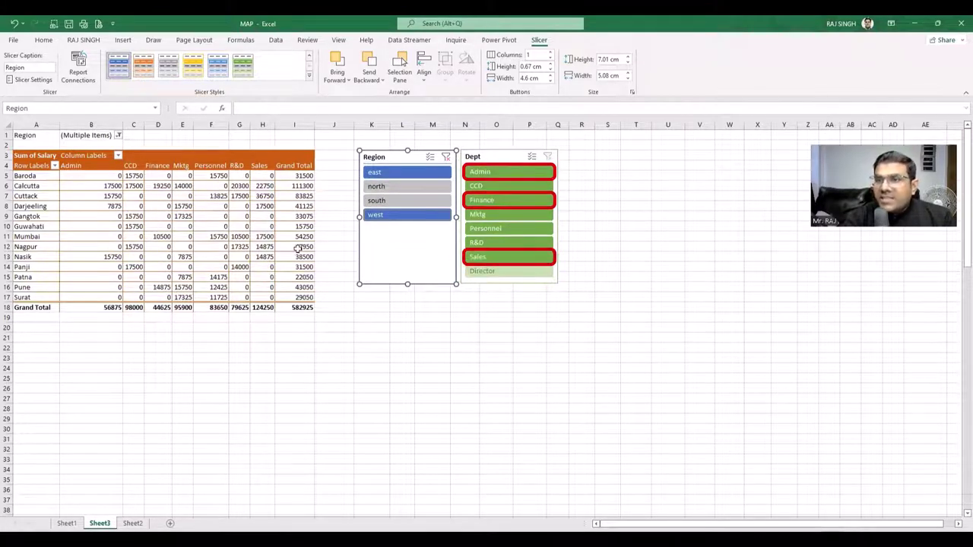
pyautogui.click(482, 172)
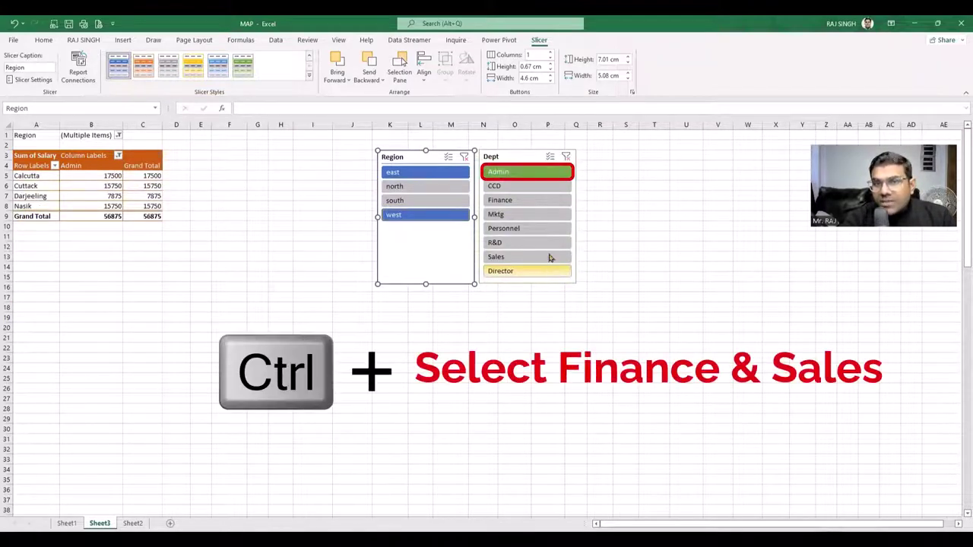
pyautogui.keyDown('ctrl'); pyautogui.click(504, 200); pyautogui.keyUp('ctrl')
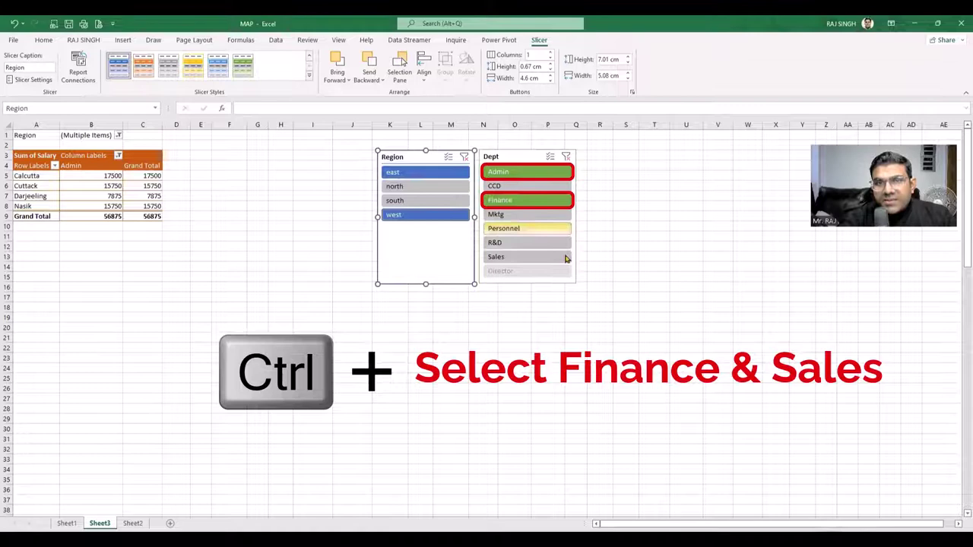
pyautogui.keyDown('ctrl'); pyautogui.click(509, 260); pyautogui.keyUp('ctrl')
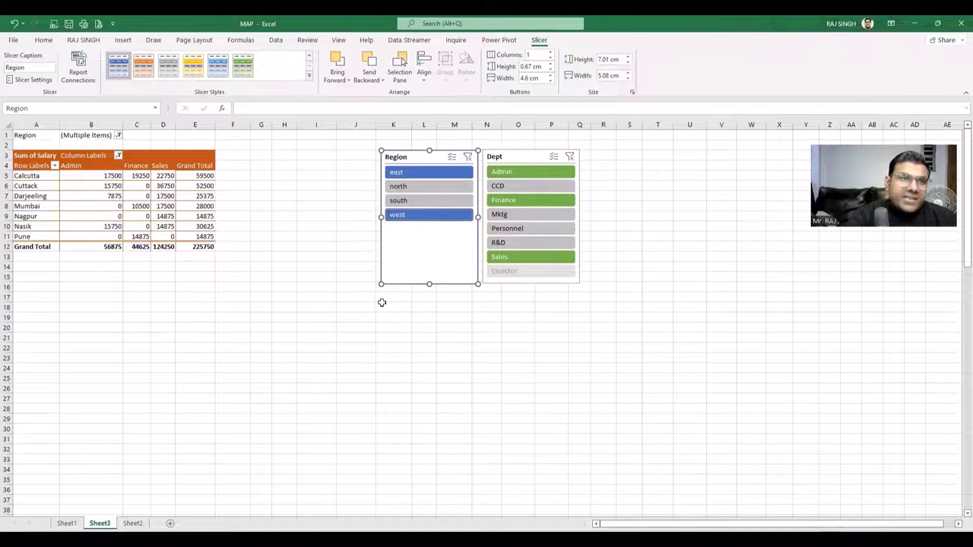
pyautogui.click(169, 157)
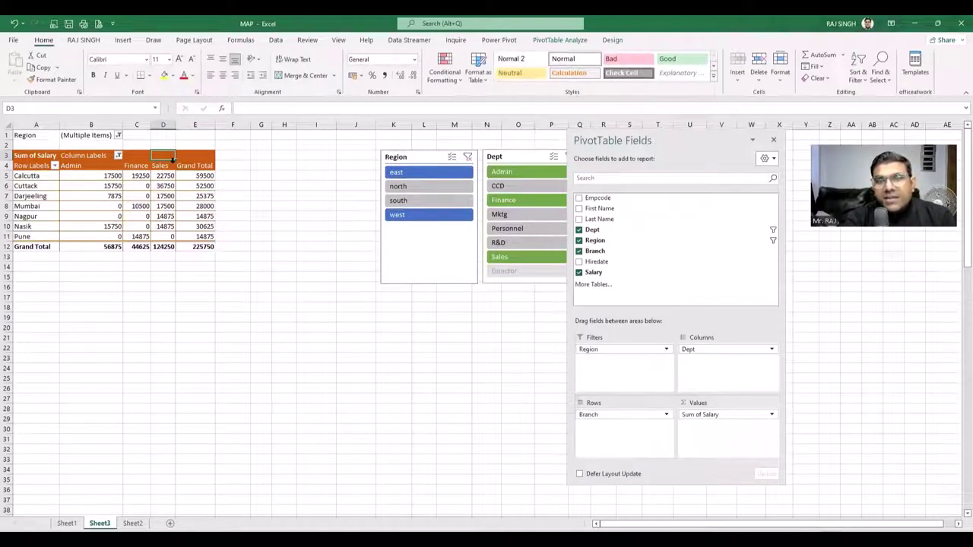
# Step: Insert a Salary slicer and position it beneath the Region slicer
pyautogui.click(560, 39)
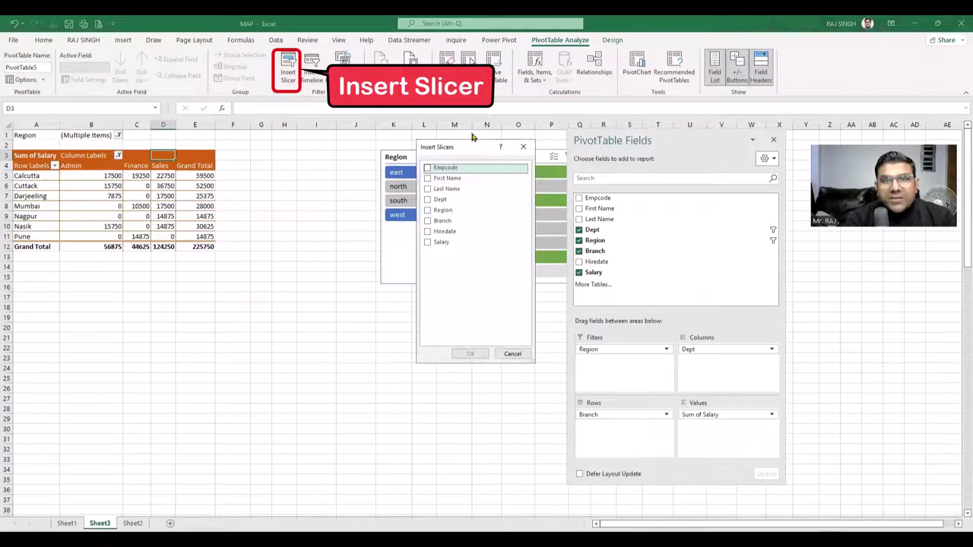
pyautogui.moveTo(464, 150); pyautogui.dragTo(327, 127)
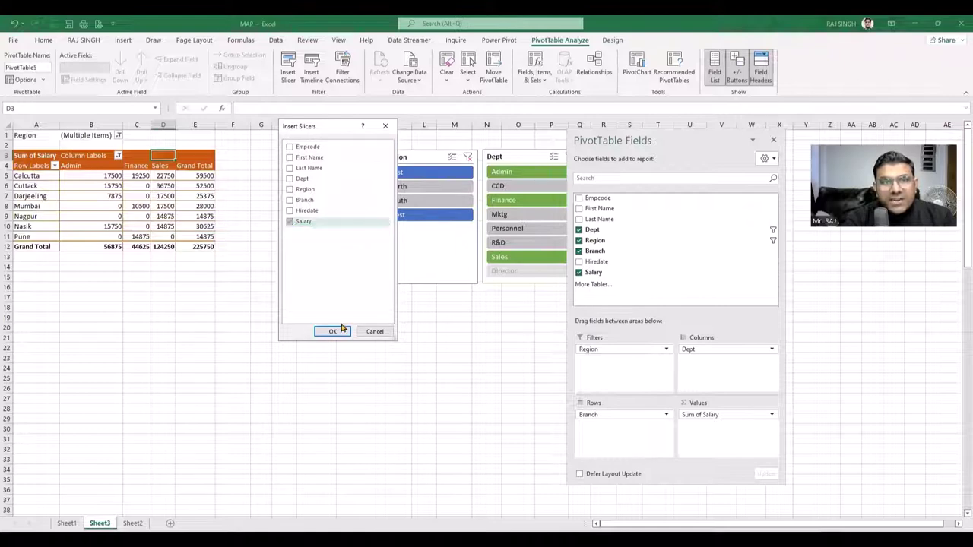
pyautogui.click(332, 332)
pyautogui.moveTo(451, 265)
pyautogui.mouseDown()
pyautogui.moveTo(430, 310)
pyautogui.moveTo(415, 296)
pyautogui.mouseUp()
pyautogui.click(414, 296)
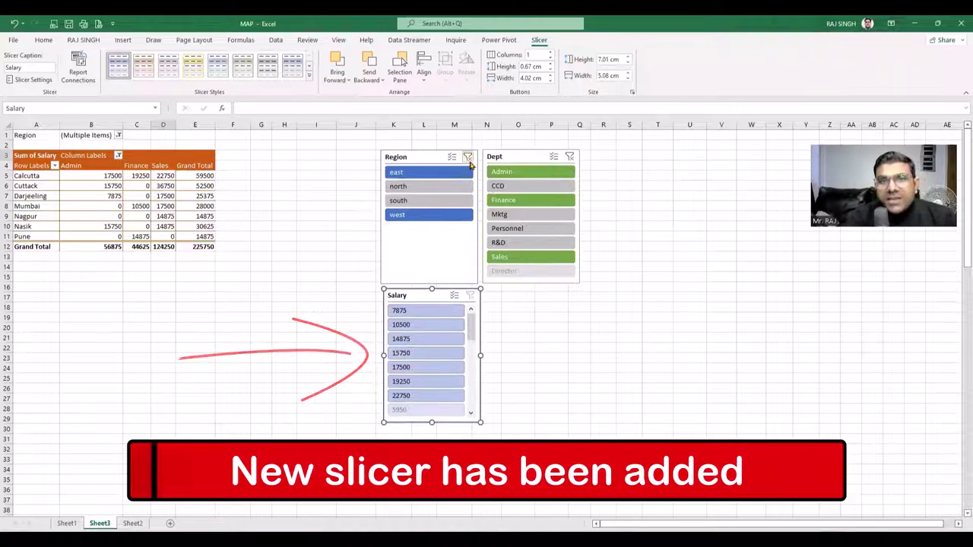
# Step: Clear Region and Dept, briefly try Admin and salaries 5950 and 7000, then clear Dept and Salary
pyautogui.click(468, 156)
pyautogui.click(564, 157)
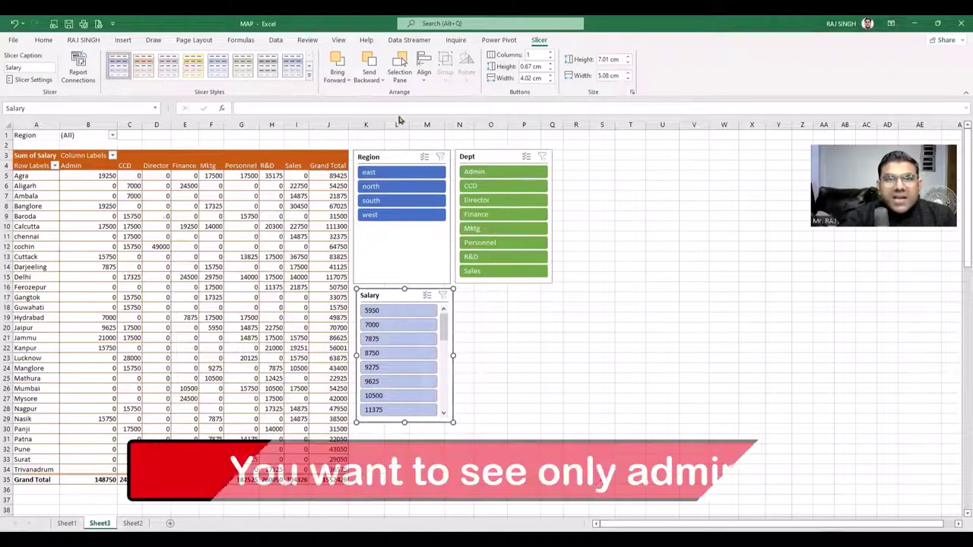
pyautogui.click(483, 173)
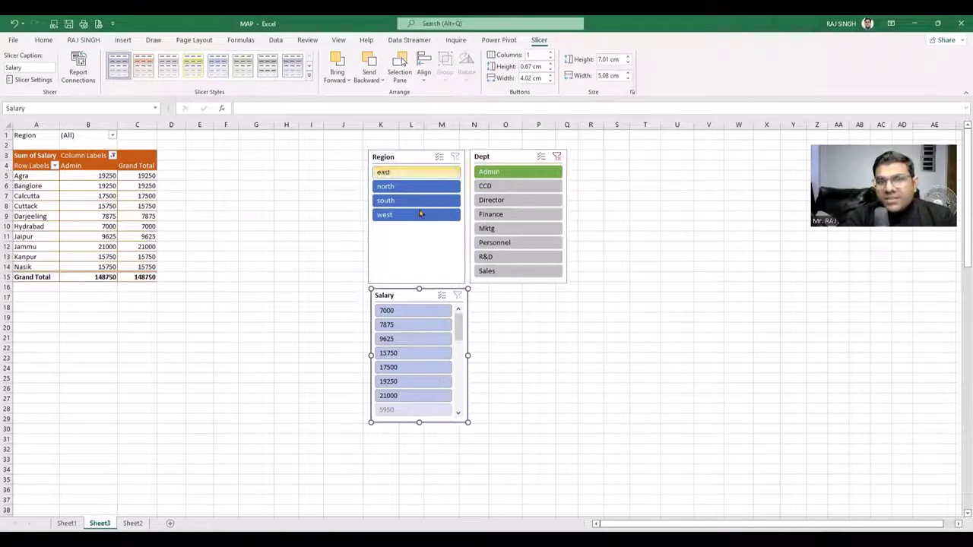
pyautogui.click(557, 156)
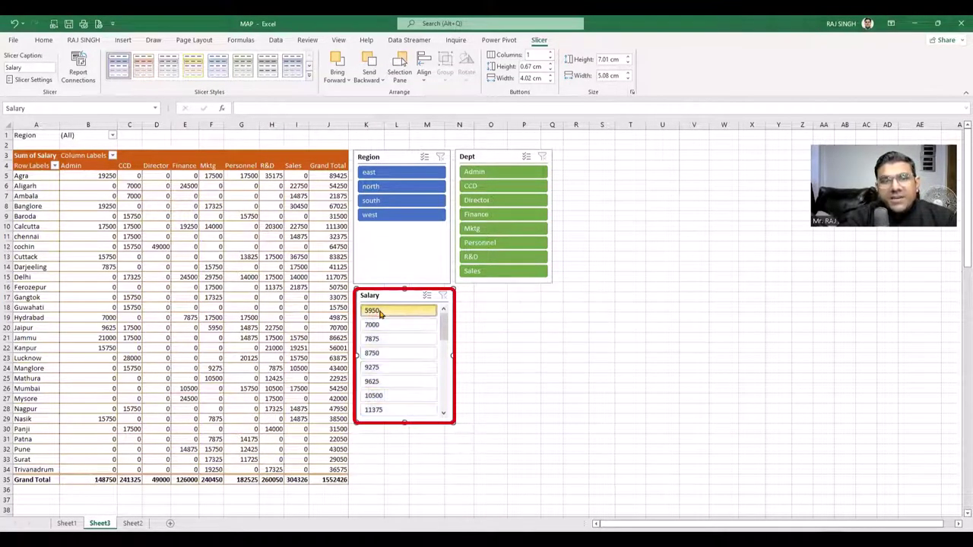
pyautogui.click(382, 312)
pyautogui.click(396, 325)
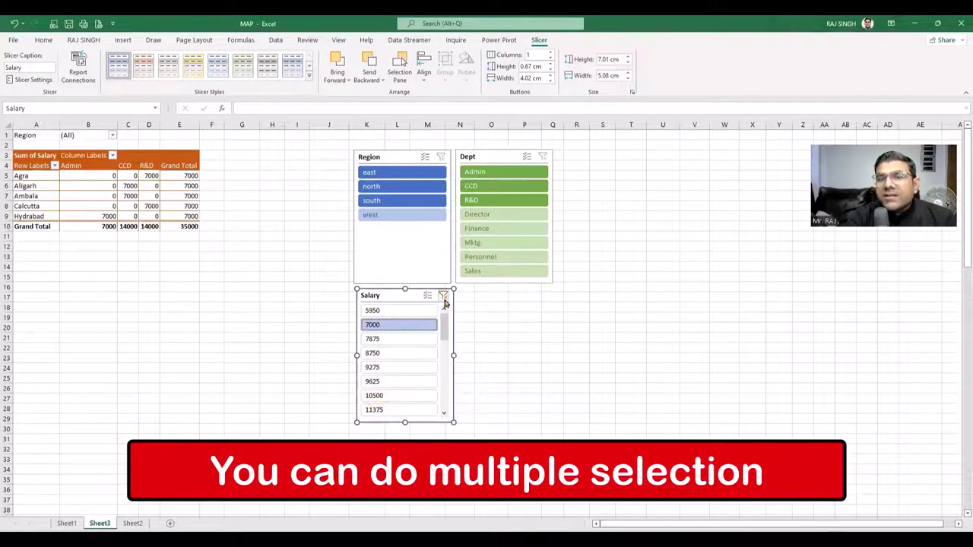
pyautogui.click(444, 296)
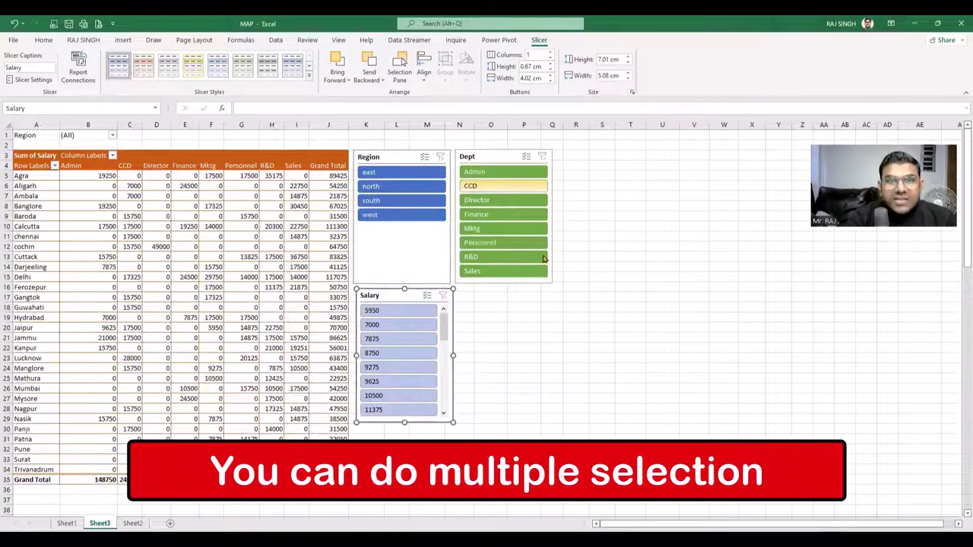